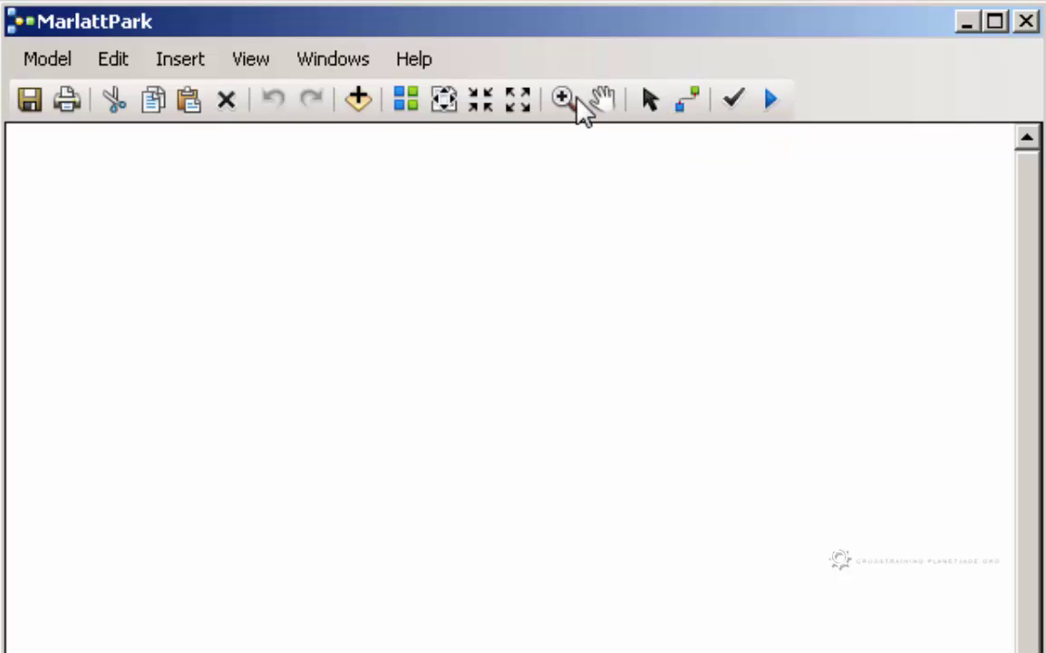
pyautogui.click(50, 60)
pyautogui.moveTo(106, 66)
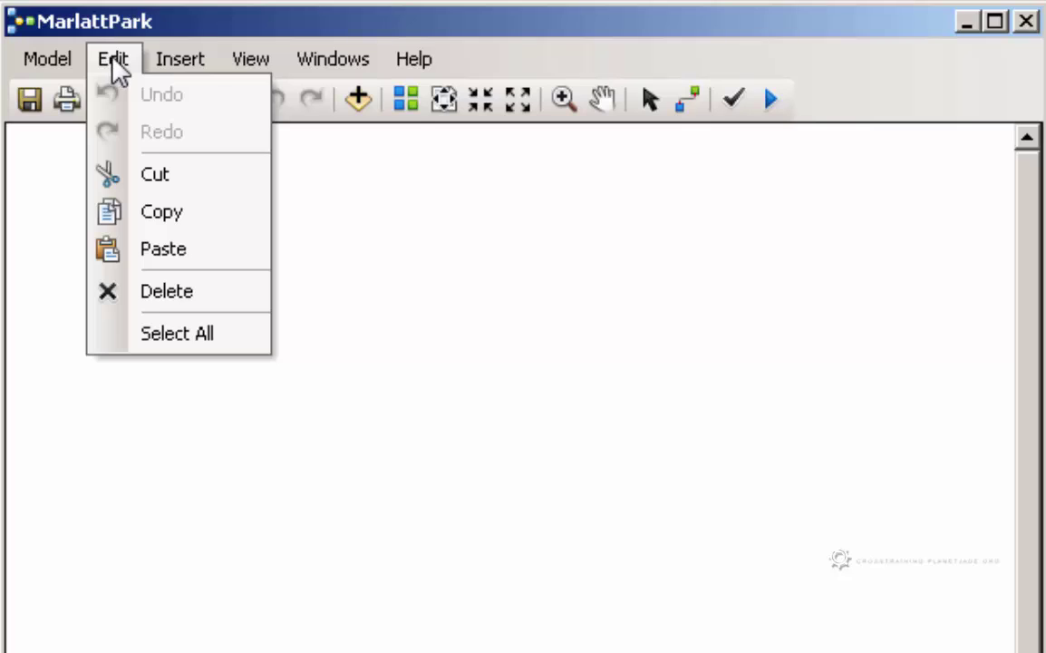
pyautogui.moveTo(168, 65)
pyautogui.moveTo(256, 69)
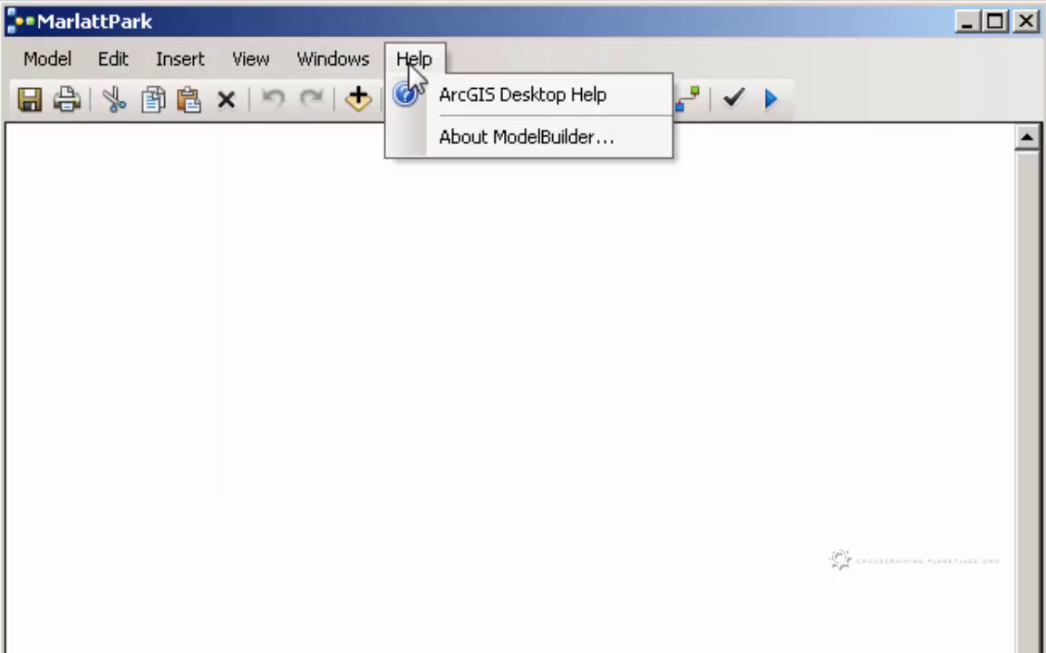
pyautogui.moveTo(351, 79)
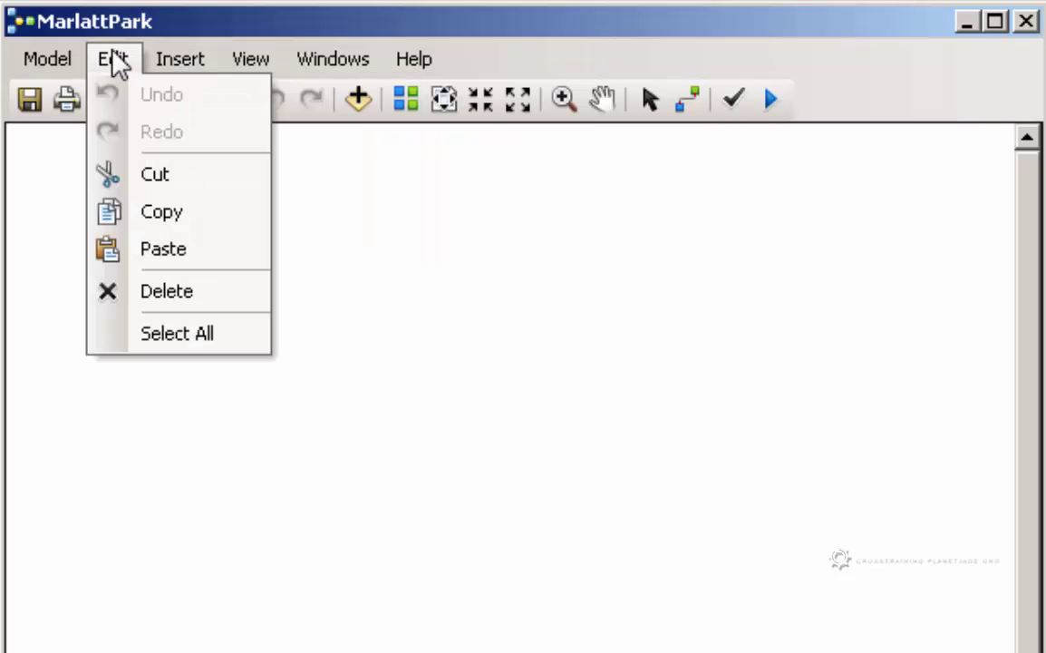
# Step: Export the model to a Python script named test in the GIS project's Models folder
pyautogui.moveTo(59, 63)
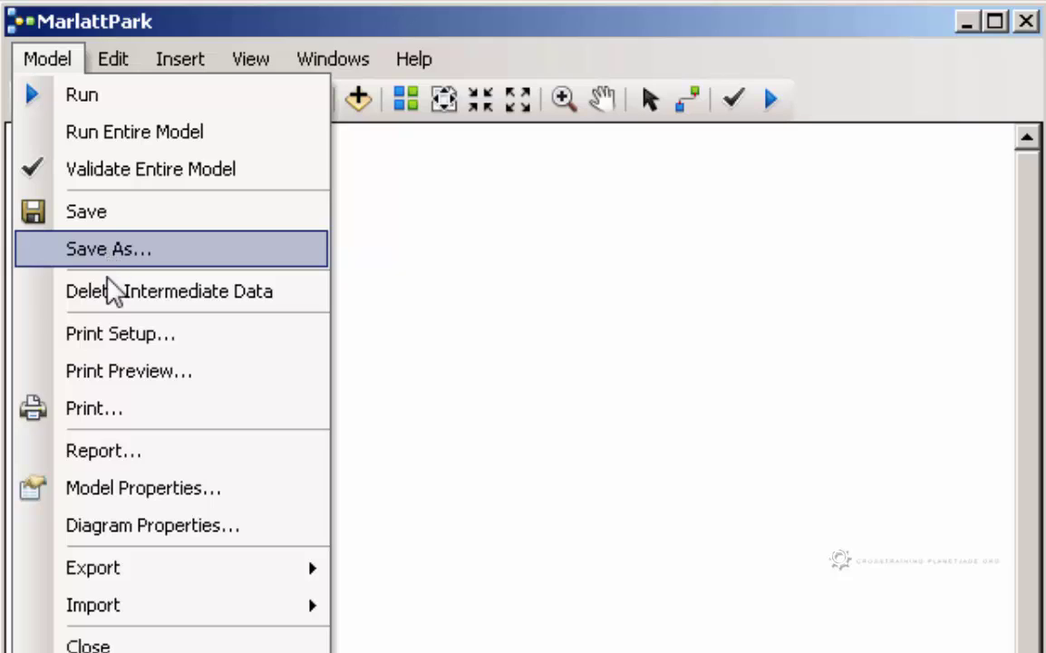
pyautogui.moveTo(141, 571)
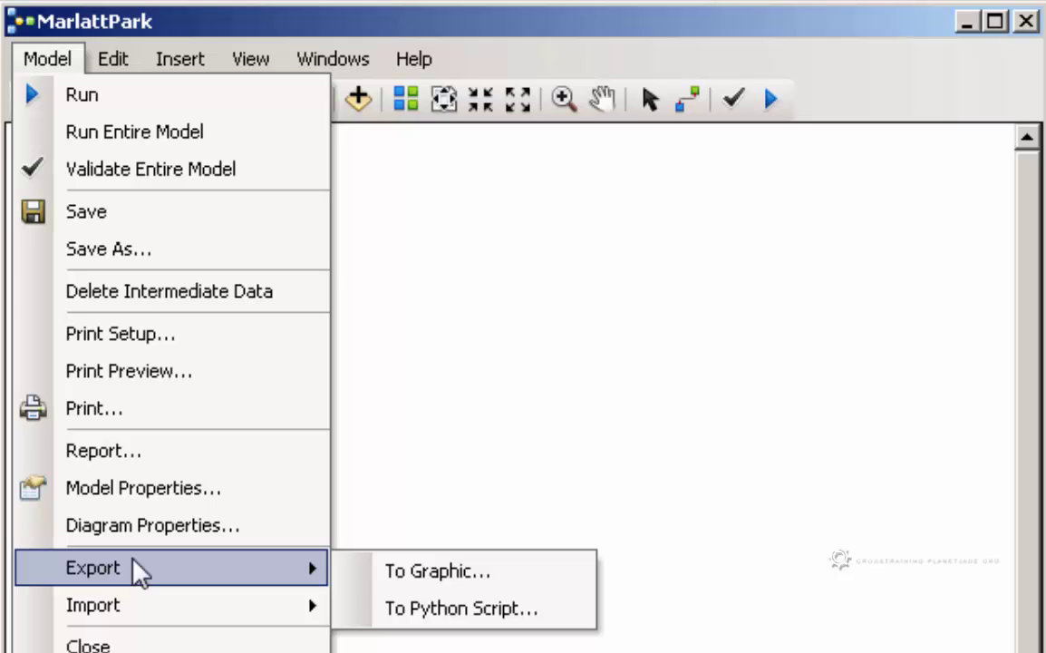
pyautogui.click(431, 612)
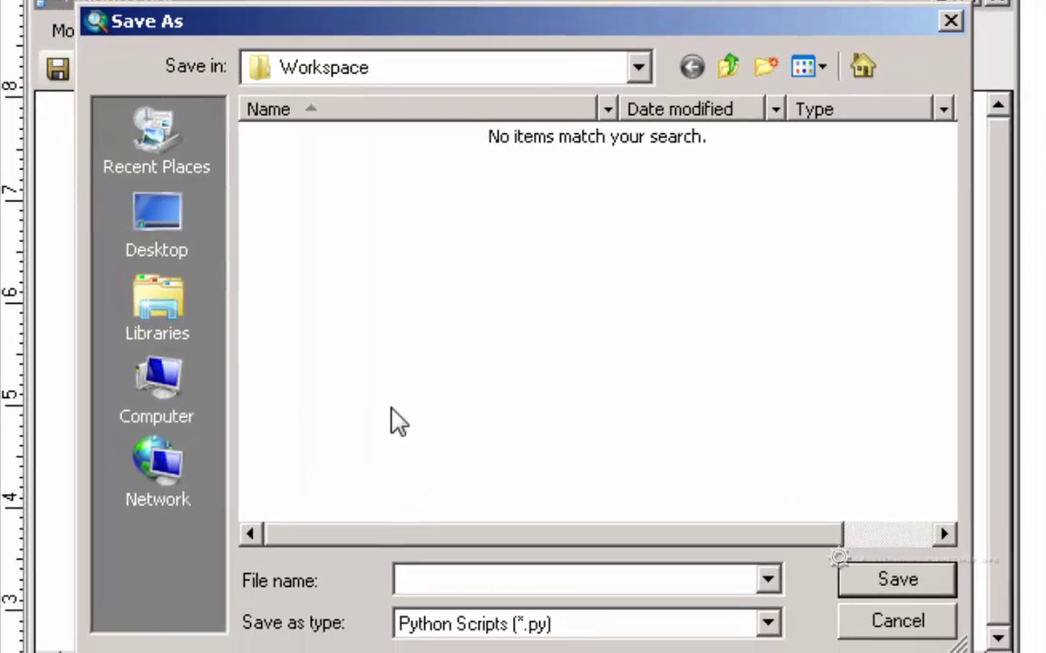
pyautogui.click(729, 66)
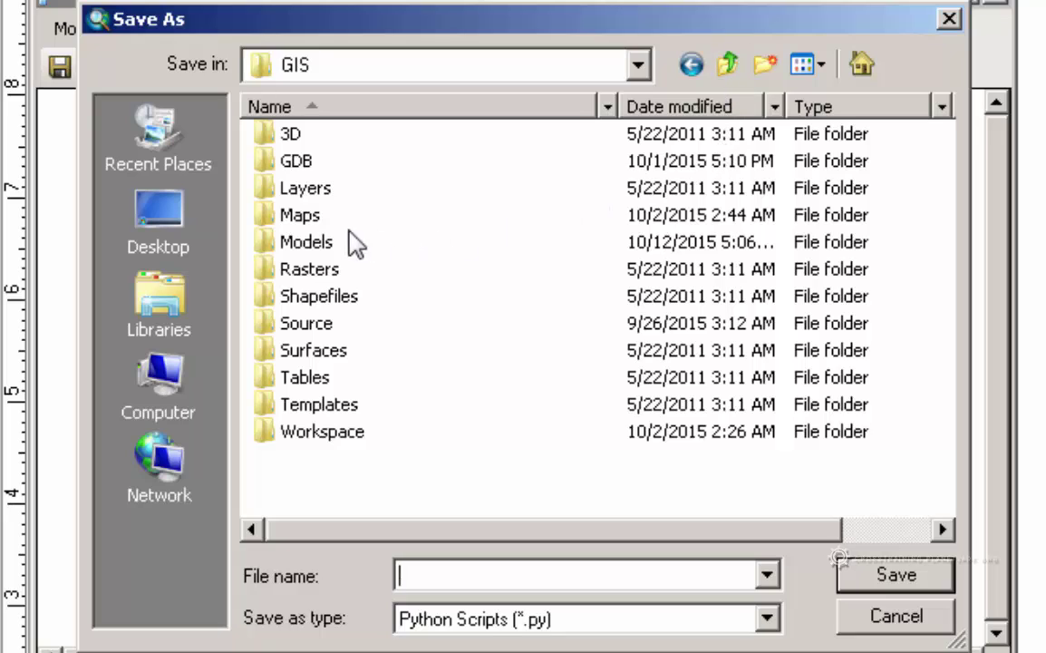
pyautogui.doubleClick(312, 242)
pyautogui.click(495, 571)
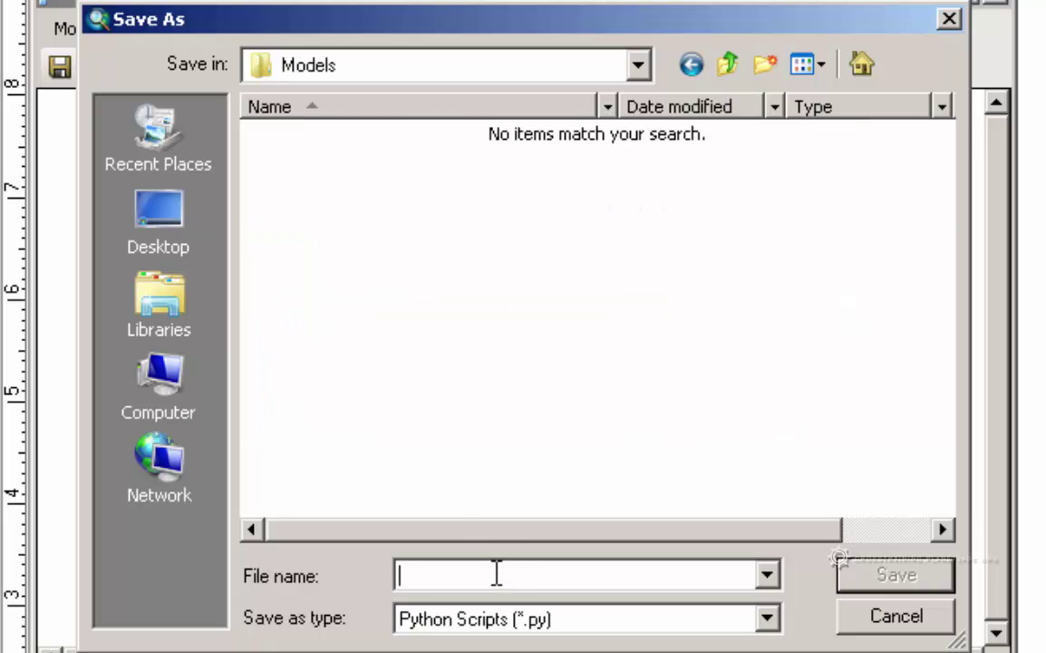
pyautogui.write('test')
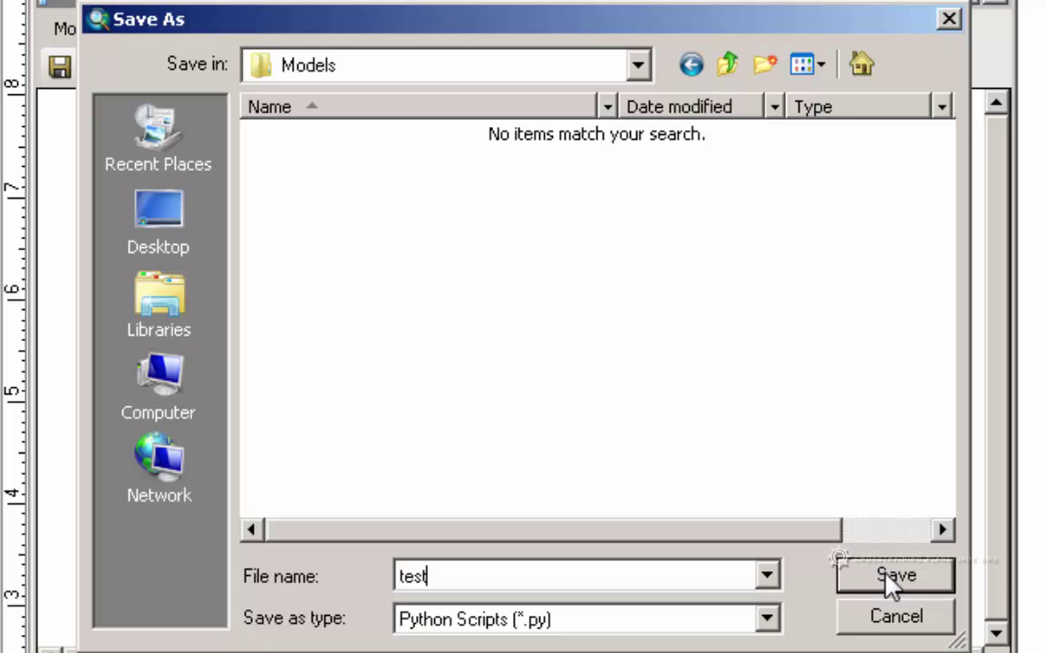
pyautogui.click(888, 577)
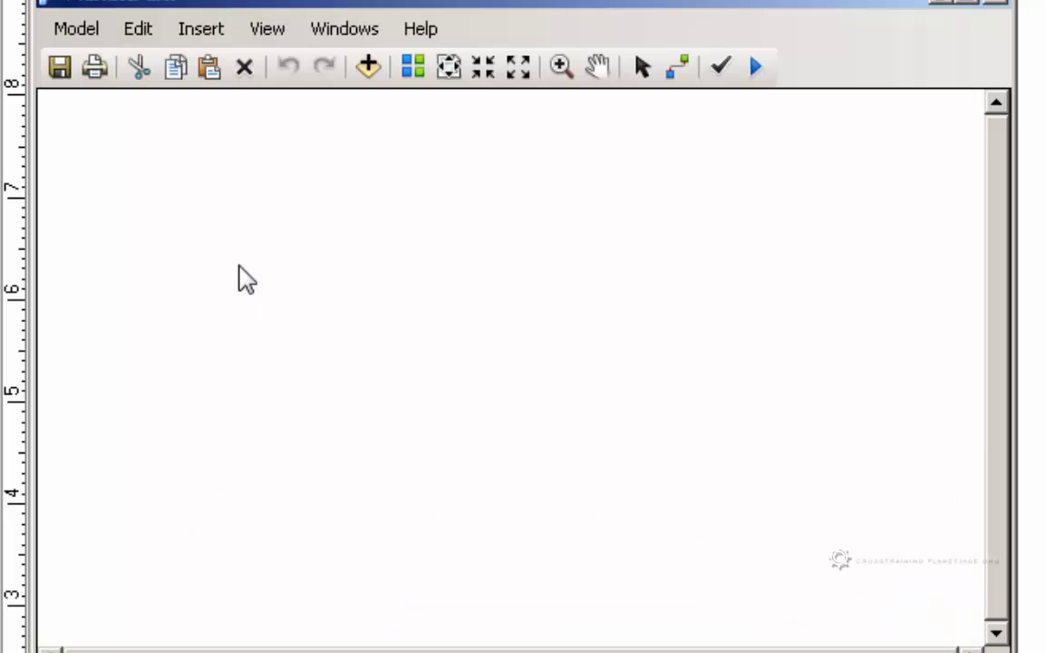
# Step: Examine the image formats offered for exporting the model as a graphic, and leave without exporting
pyautogui.click(89, 31)
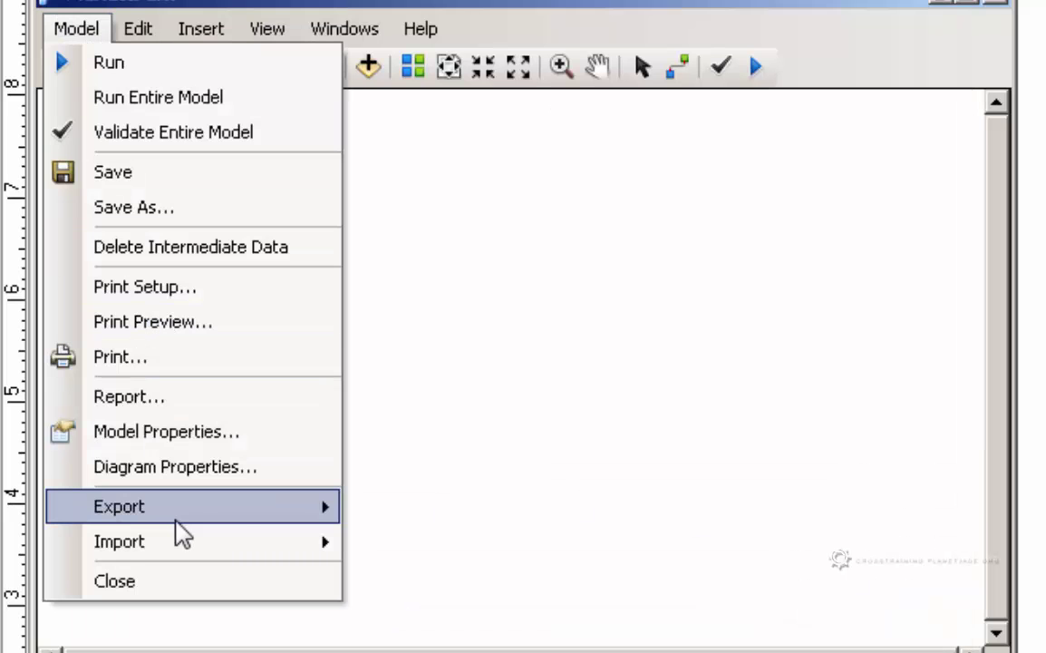
pyautogui.moveTo(266, 525)
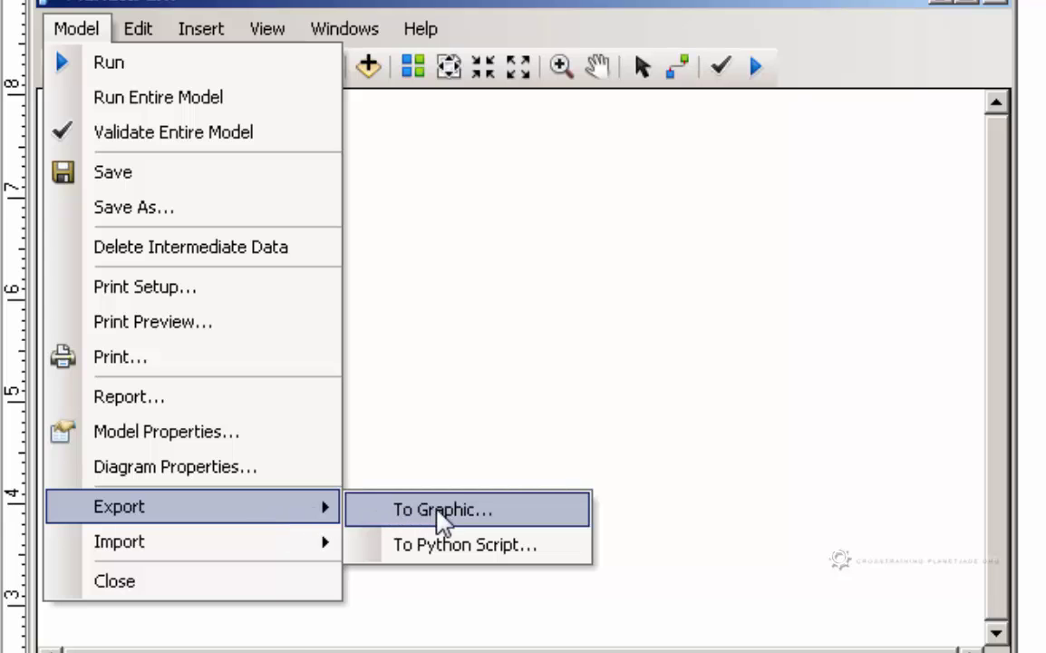
pyautogui.click(443, 512)
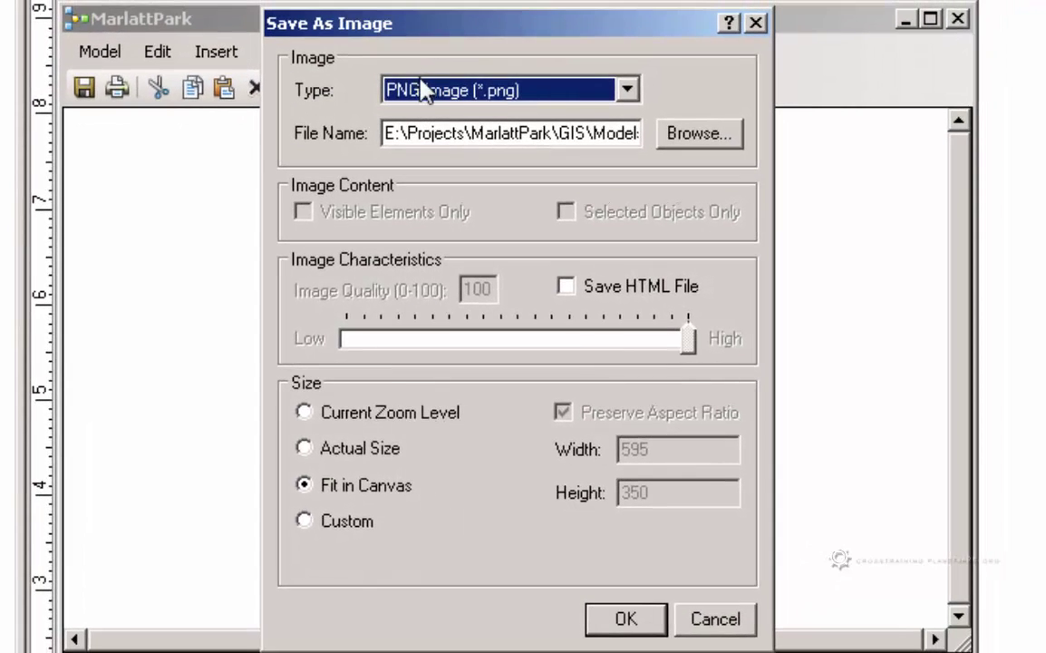
pyautogui.click(630, 89)
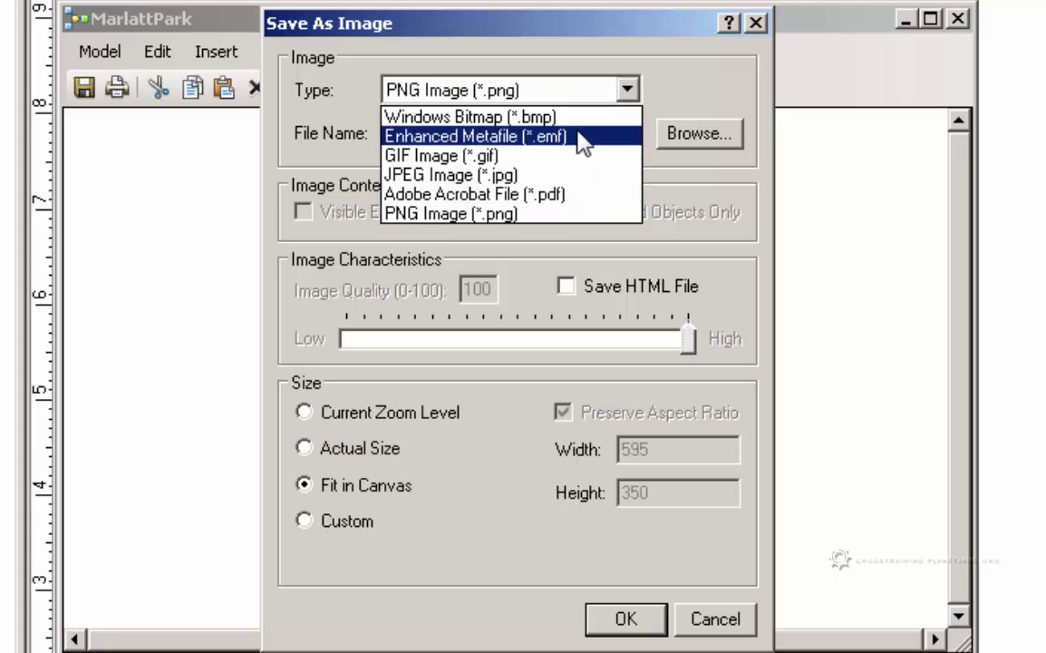
pyautogui.click(598, 46)
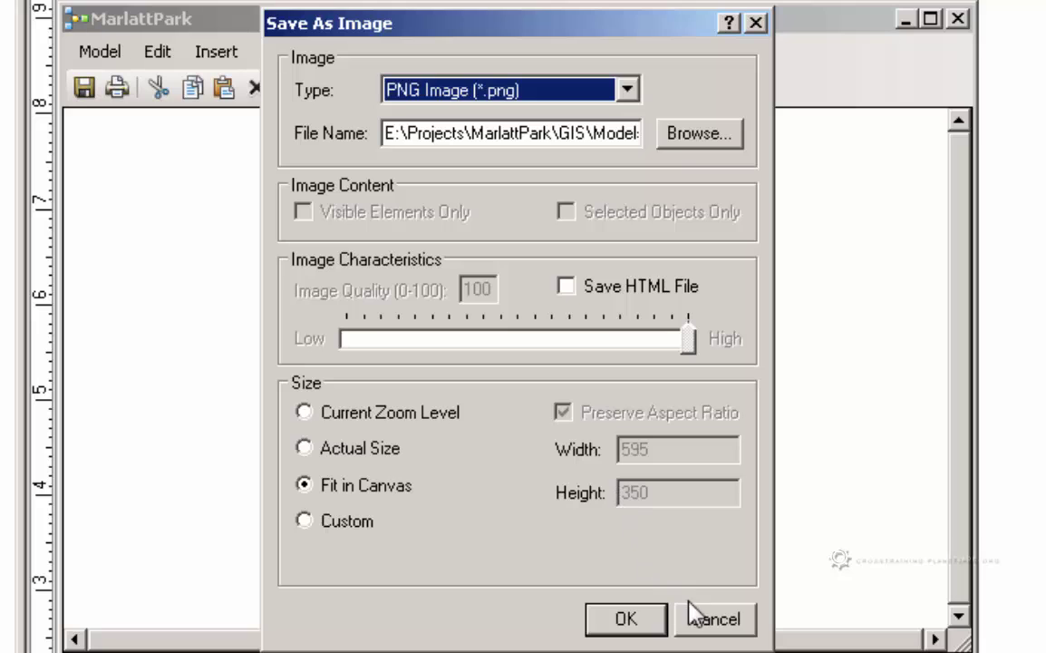
pyautogui.click(715, 620)
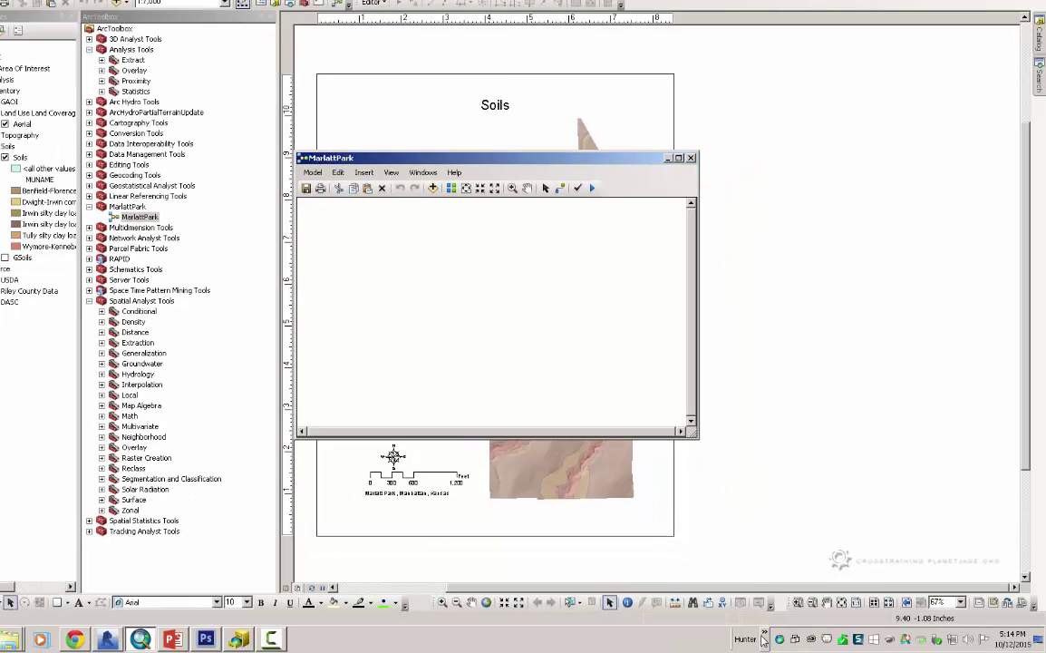
# Step: Open an empty Notepad window and place it beside the model window
pyautogui.click(766, 634)
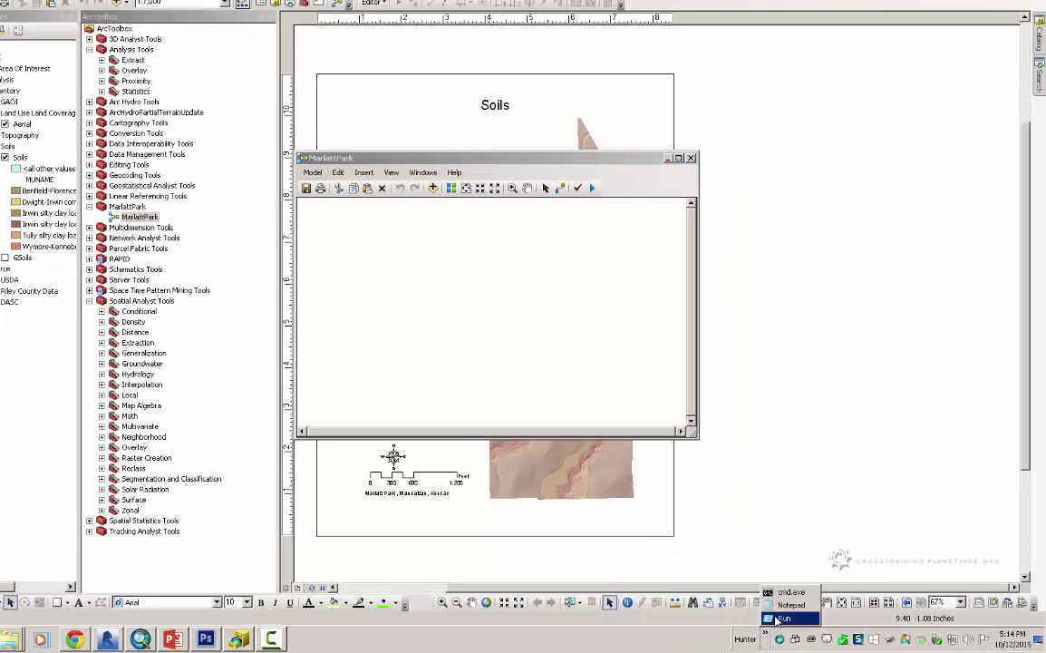
pyautogui.click(789, 604)
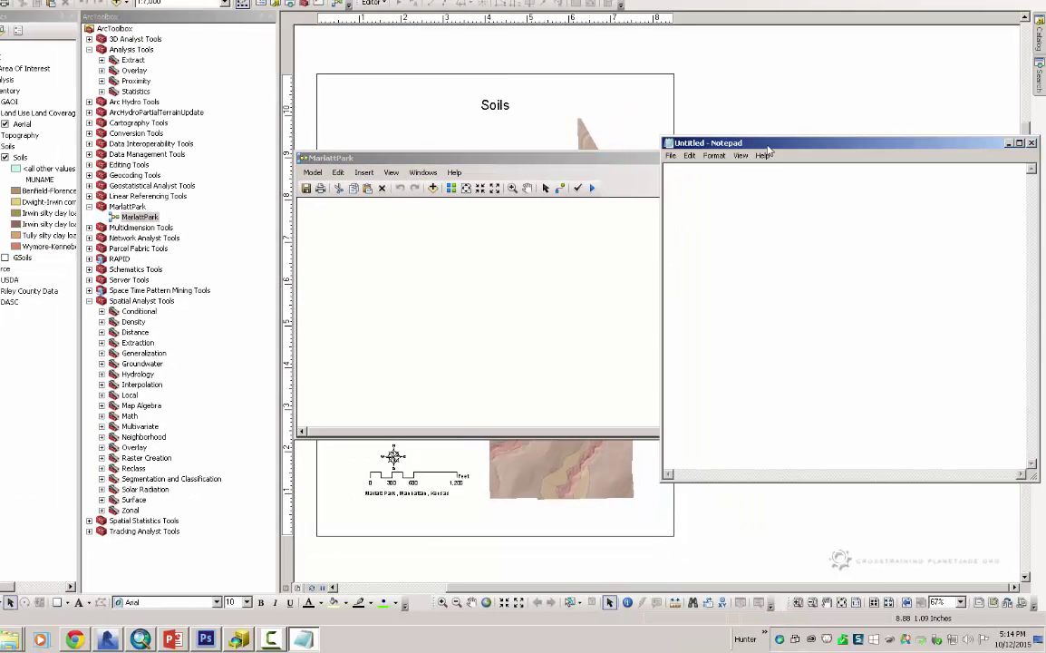
pyautogui.moveTo(694, 136); pyautogui.dragTo(611, 136)
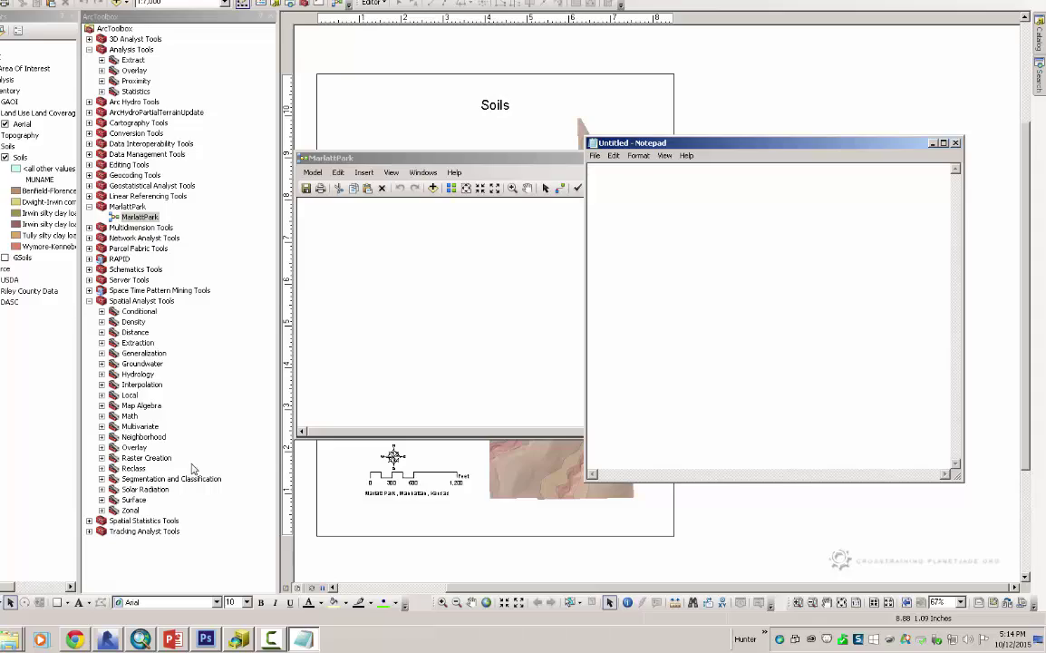
# Step: Browse in Windows Explorer to E:\Projects\MarlattPark\GIS\Models and open test.py in the Notepad window
pyautogui.click(18, 644)
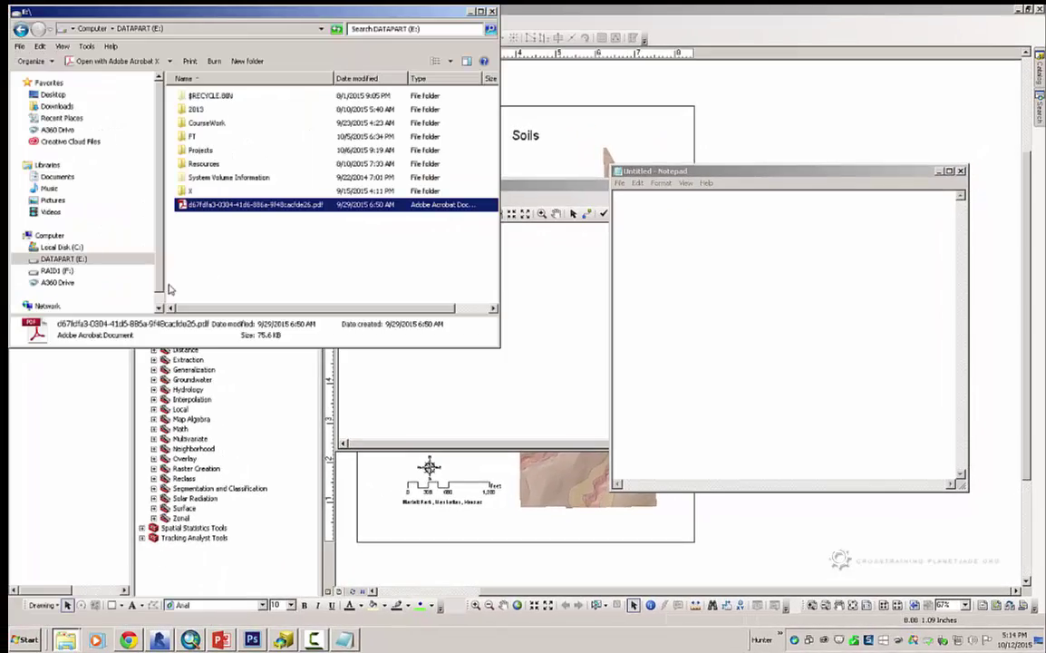
pyautogui.doubleClick(186, 148)
pyautogui.doubleClick(205, 176)
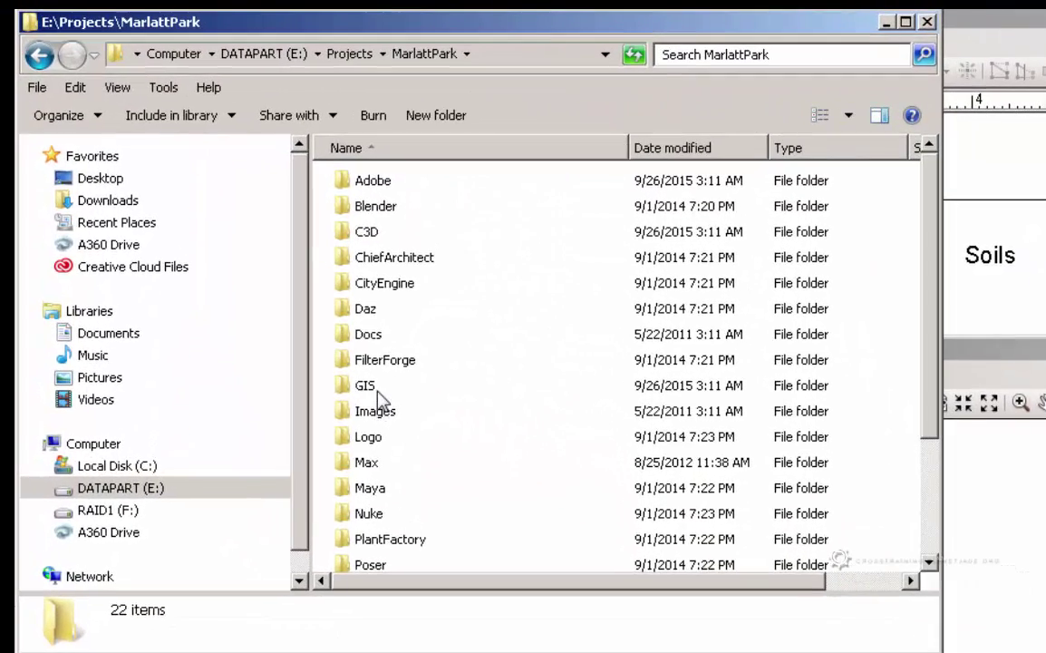
pyautogui.doubleClick(376, 389)
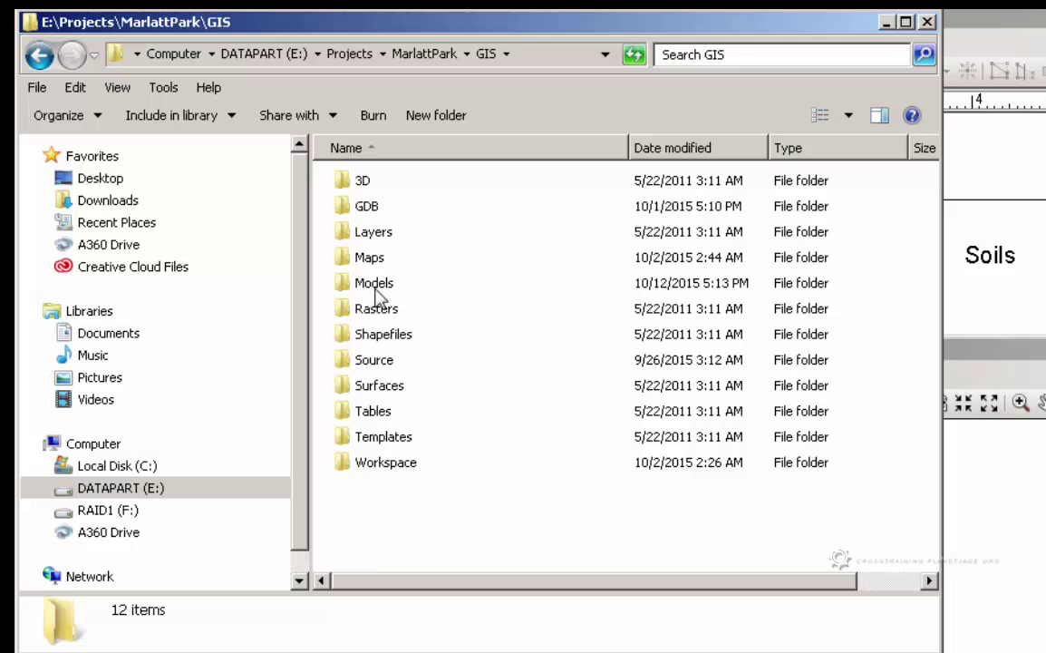
pyautogui.doubleClick(374, 289)
pyautogui.click(380, 211)
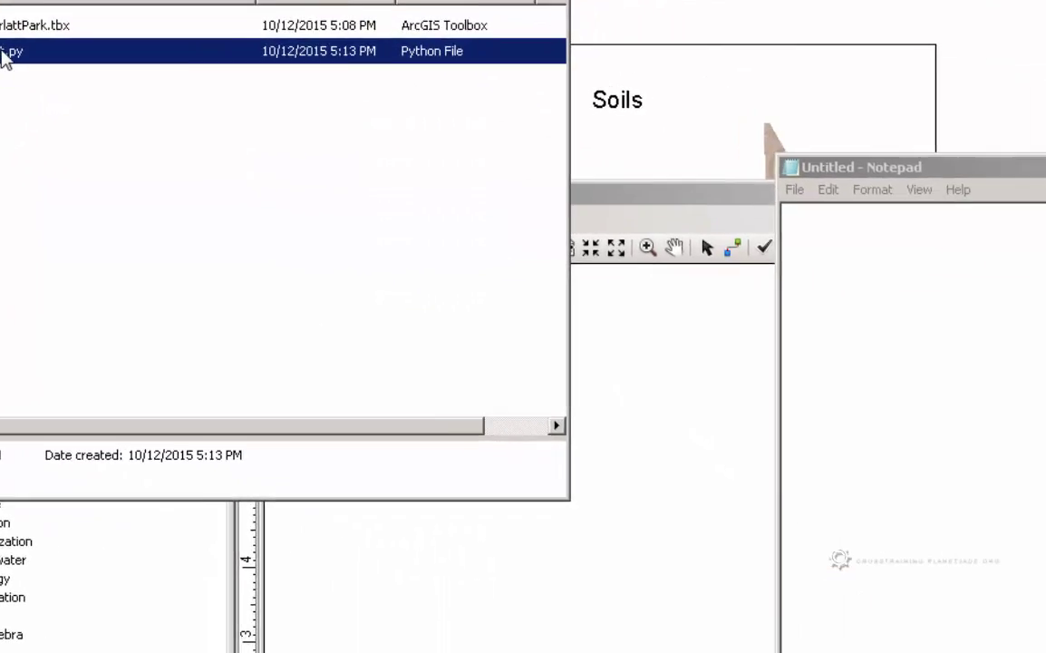
pyautogui.moveTo(356, 197); pyautogui.dragTo(1045, 538)
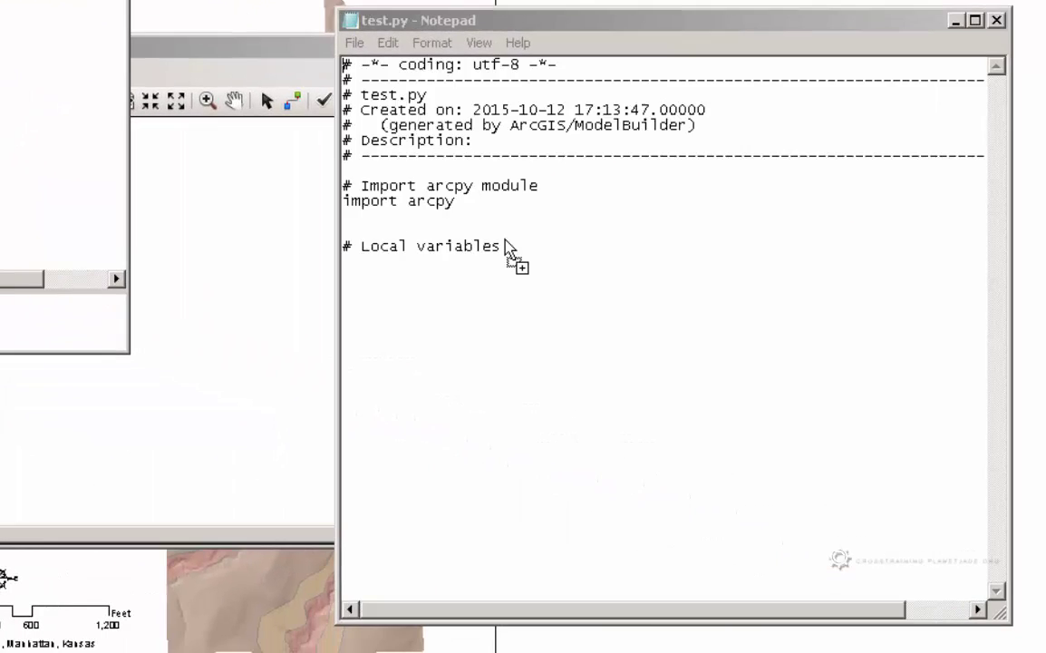
# Step: Examine the exported test.py script from its local variables section up to the header comments
pyautogui.click(567, 273)
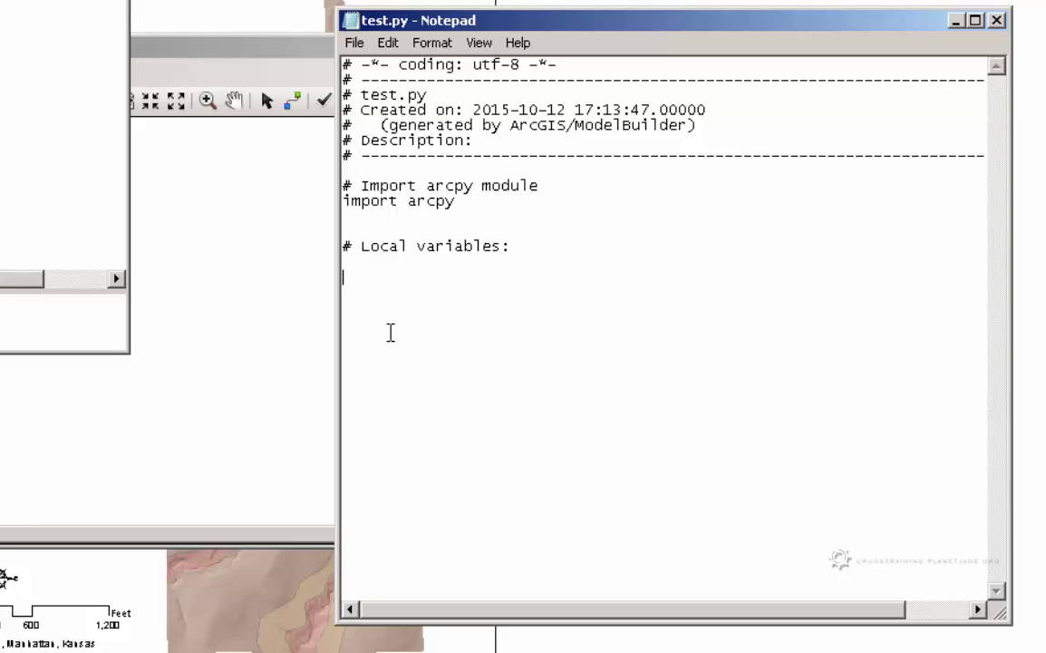
pyautogui.moveTo(367, 310); pyautogui.dragTo(362, 32)
pyautogui.click(472, 166)
pyautogui.moveTo(366, 304); pyautogui.dragTo(360, 228)
pyautogui.hotkey('shift', 'Up')
pyautogui.hotkey('shift', 'Up')
pyautogui.hotkey('shift', 'Up')
pyautogui.hotkey('shift', 'Up')
pyautogui.hotkey('shift', 'Up')
pyautogui.hotkey('shift', 'Up')
pyautogui.hotkey('shift', 'Up')
pyautogui.hotkey('shift', 'Up')
pyautogui.hotkey('shift', 'Up')
pyautogui.hotkey('shift', 'Up')
pyautogui.hotkey('shift', 'Up')
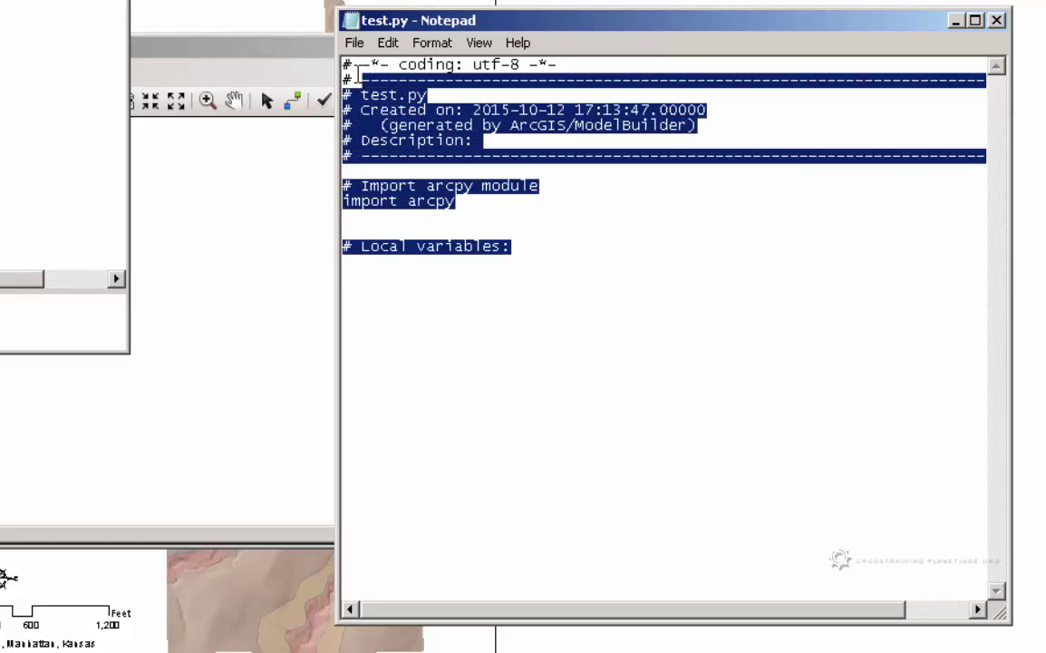
pyautogui.click(430, 140)
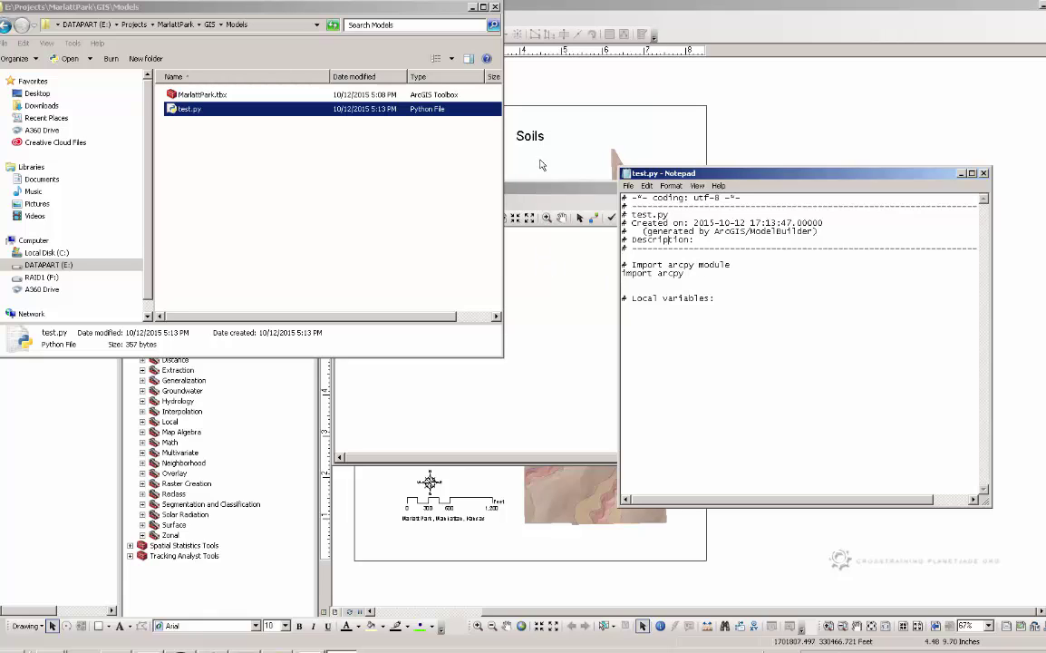
# Step: Close the test.py script and the Models folder window to return to the empty MarlattPark model
pyautogui.click(734, 172)
pyautogui.hotkey('alt', 'F4')
pyautogui.hotkey('alt', 'F4')
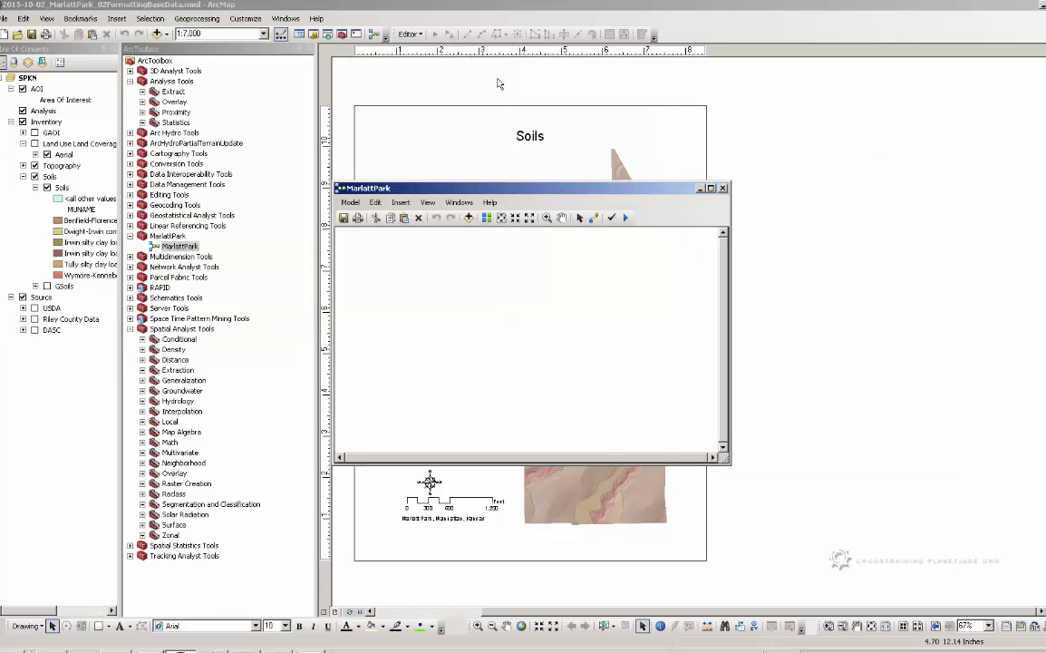